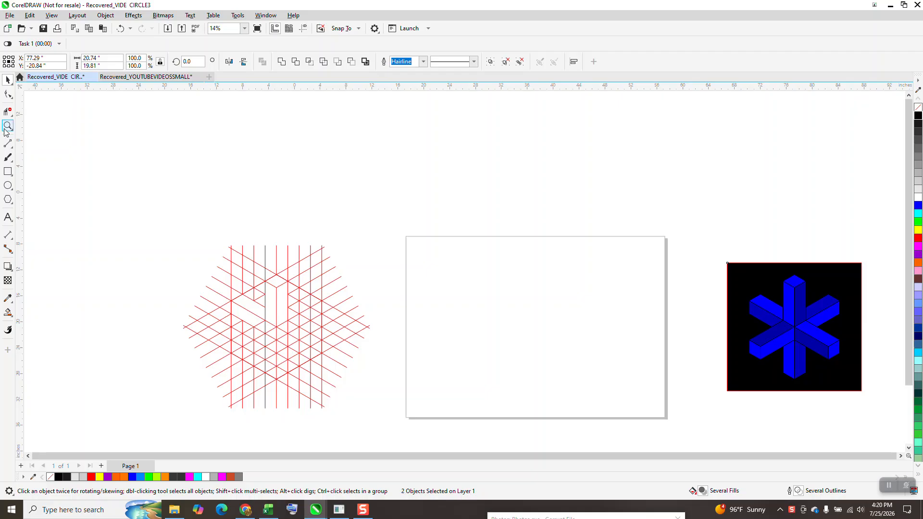
Draw a regular hexagon about 19.5 inches high and centre it on the page.
left_click_drag(187, 229, 319, 347)
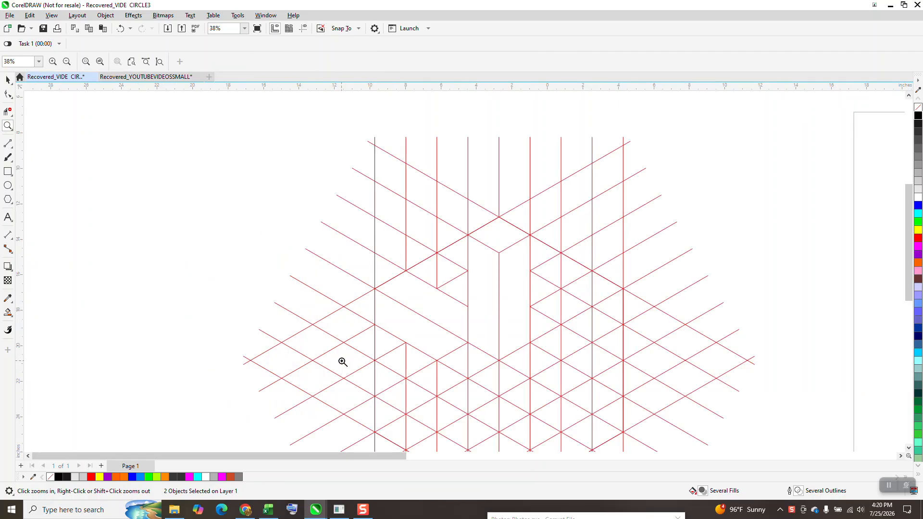
scroll(216, 248, "down", 4)
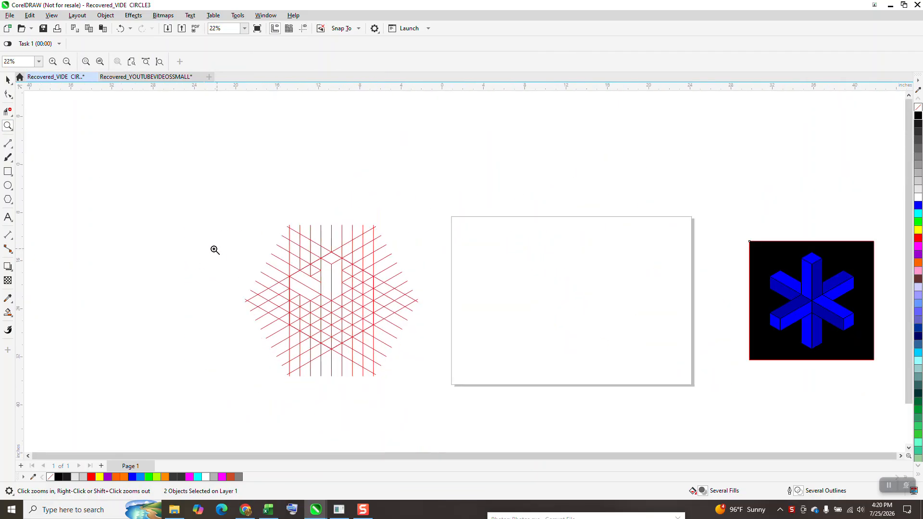
left_click(8, 199)
left_click_drag(628, 249, 520, 371)
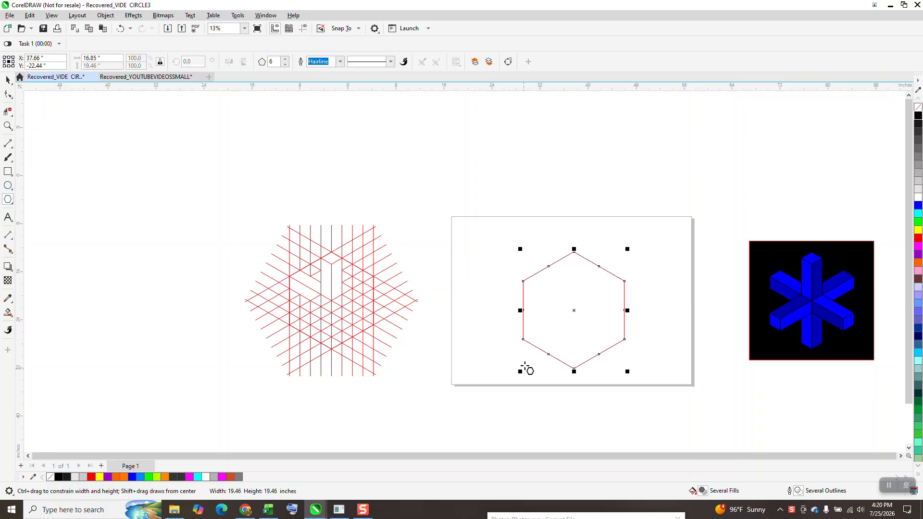
key("p")
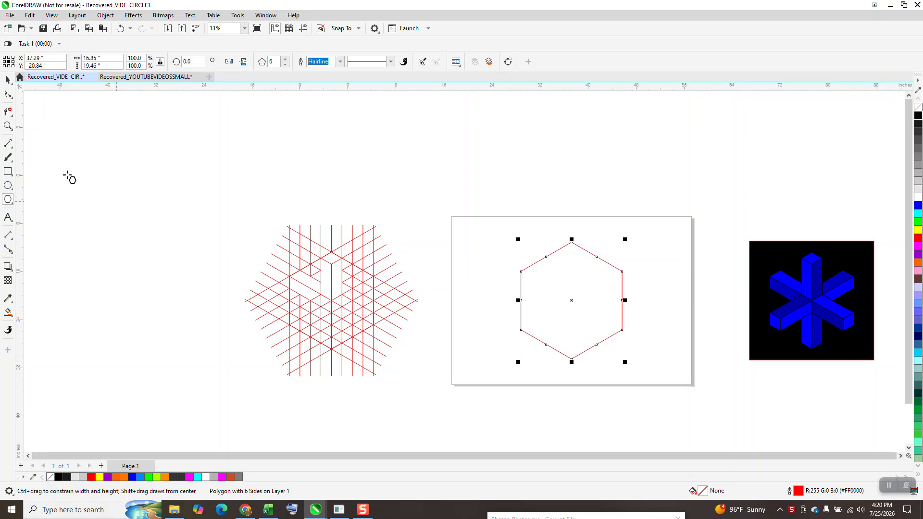
Set the hexagon's width to 16 inches, keeping its proportions.
left_click(98, 58)
type("16")
key("Return")
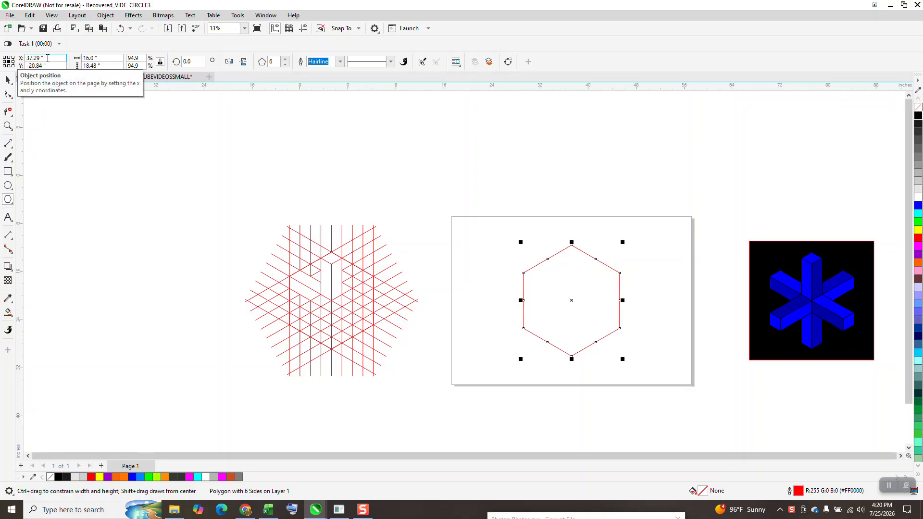
Draw a vertical line about 36.7 inches long beside the hexagon and centre it on the page.
left_click(8, 143)
mouse_move(459, 190)
left_mouse_down()
mouse_move(439, 295)
mouse_move(459, 412)
left_mouse_up()
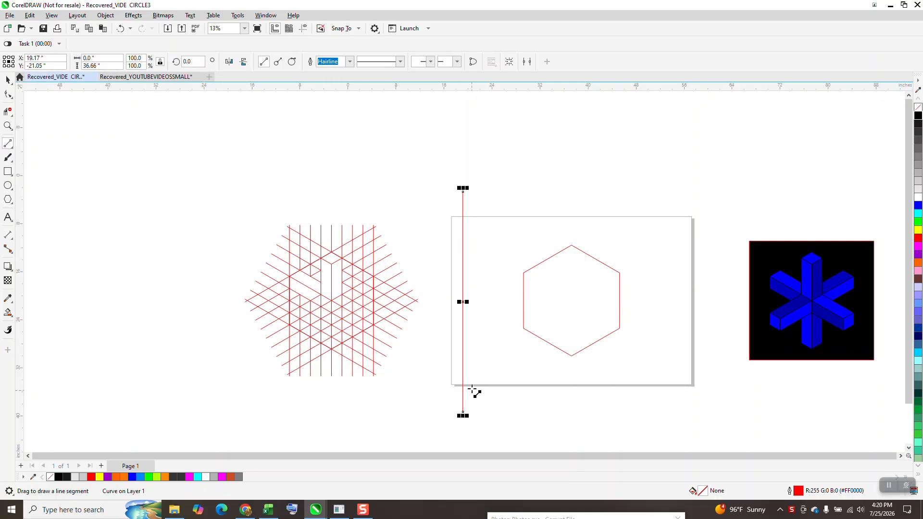
key("p")
Align the vertical line with the left side of the hexagon.
left_click(9, 80)
left_click_drag(433, 165, 567, 365)
left_click_drag(664, 437, 668, 439)
key("l")
left_click(497, 214)
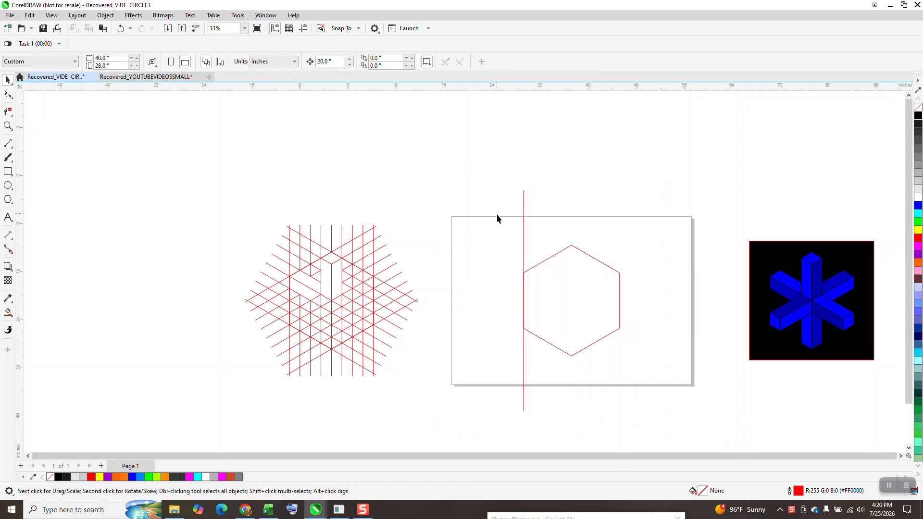
Add a copy of the vertical line aligned with the right side of the hexagon.
left_click(523, 229)
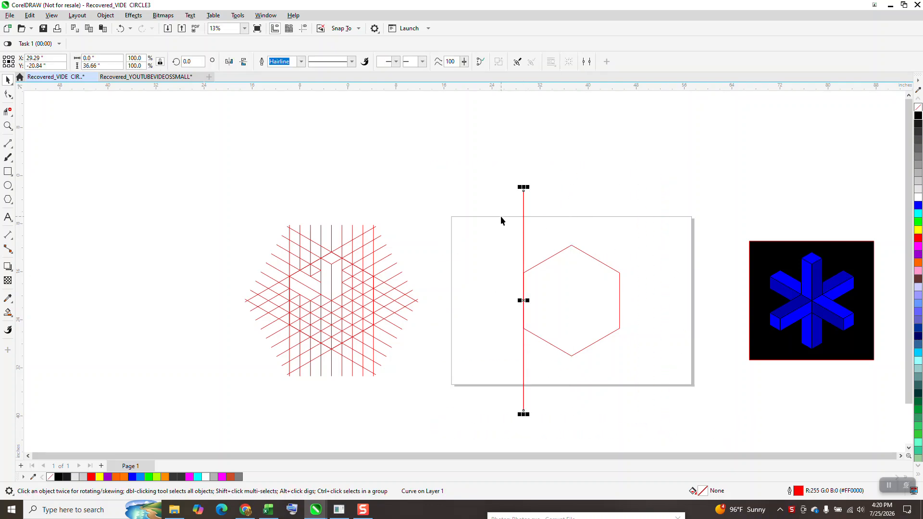
left_click(615, 286, "shift")
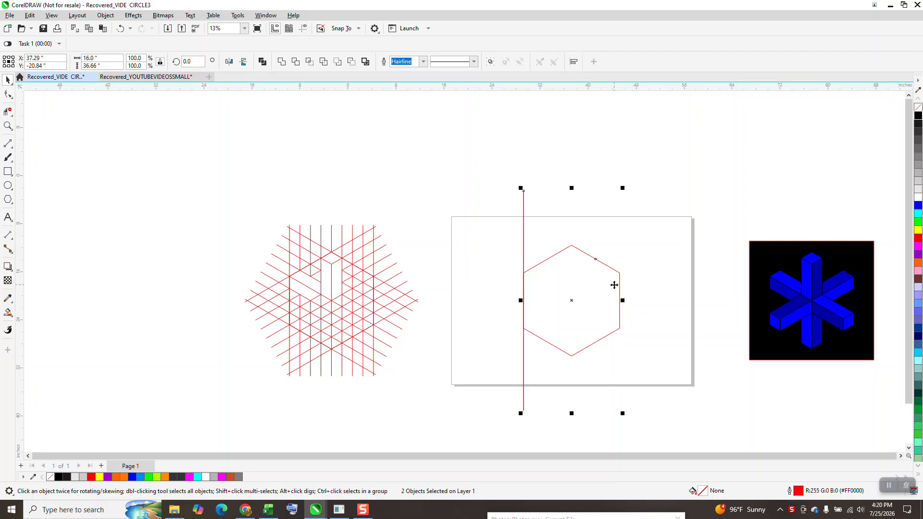
key("r")
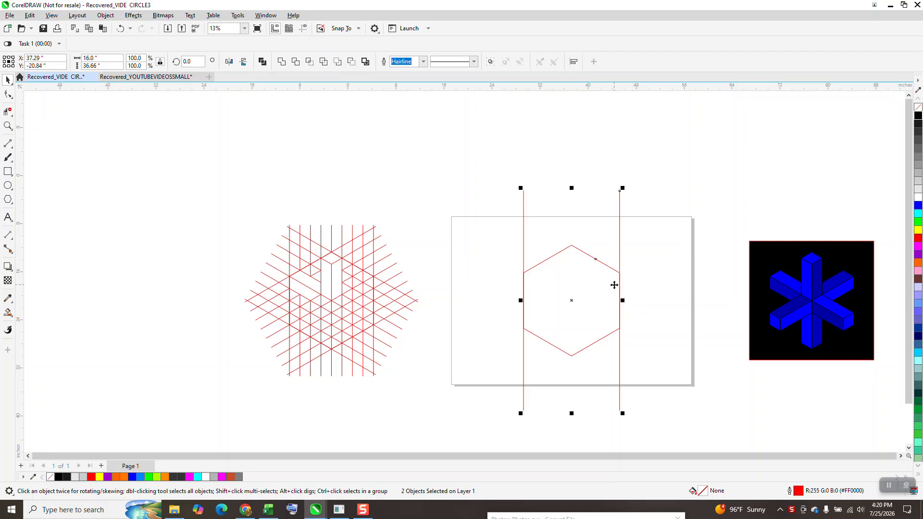
left_click(505, 185)
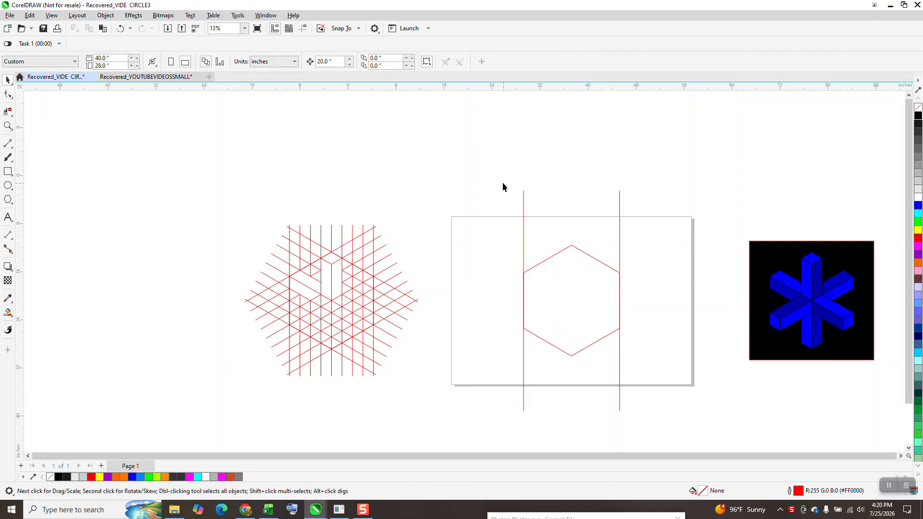
Blend the two vertical lines with 7 steps to make evenly spaced lines across the hexagon.
left_click_drag(503, 184, 653, 219)
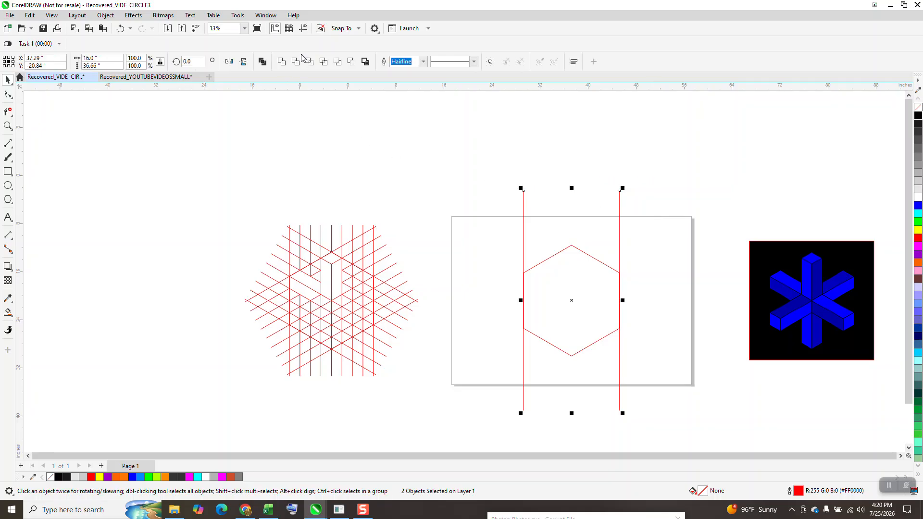
left_click(133, 15)
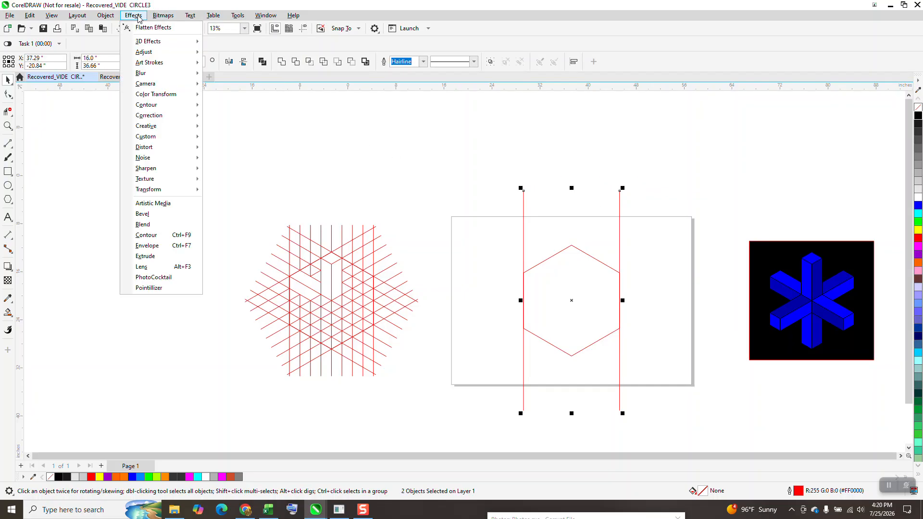
left_click(143, 224)
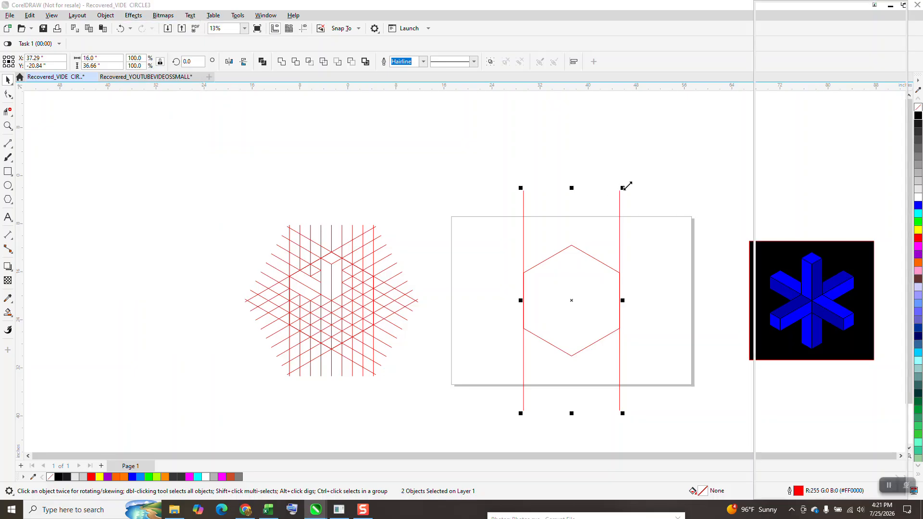
left_click(875, 204)
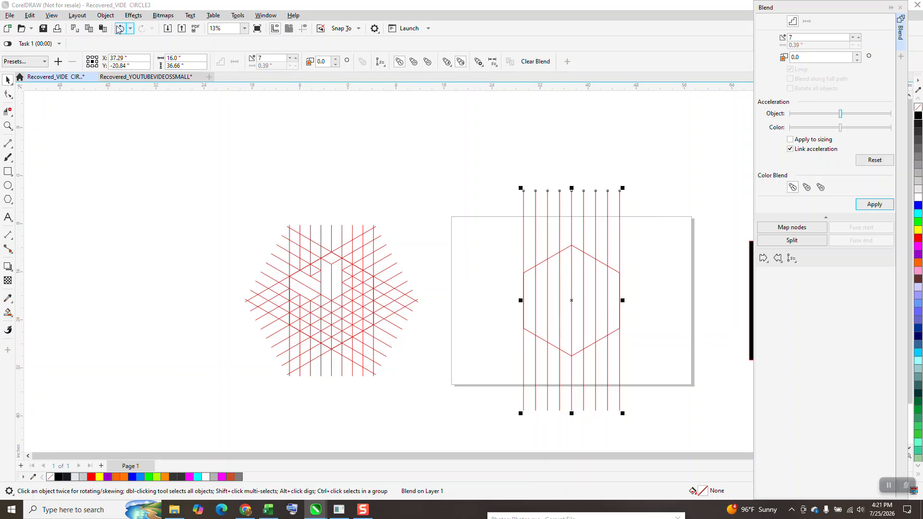
Group the full set of blended vertical lines without the hexagon.
left_click(134, 17)
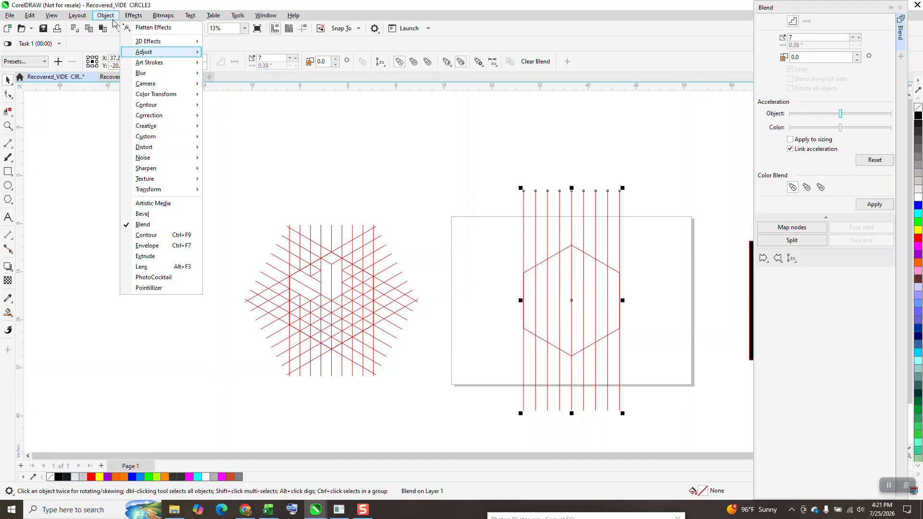
mouse_move(111, 17)
left_click(146, 238)
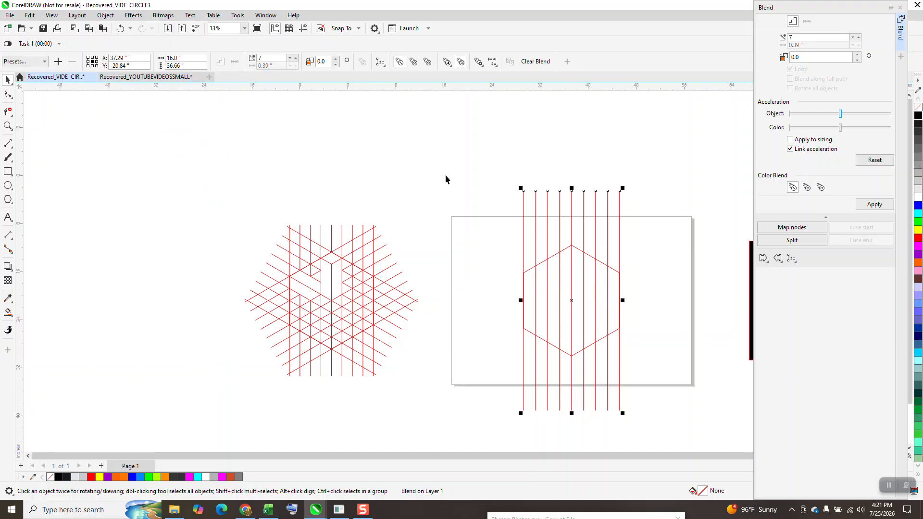
left_click(447, 174)
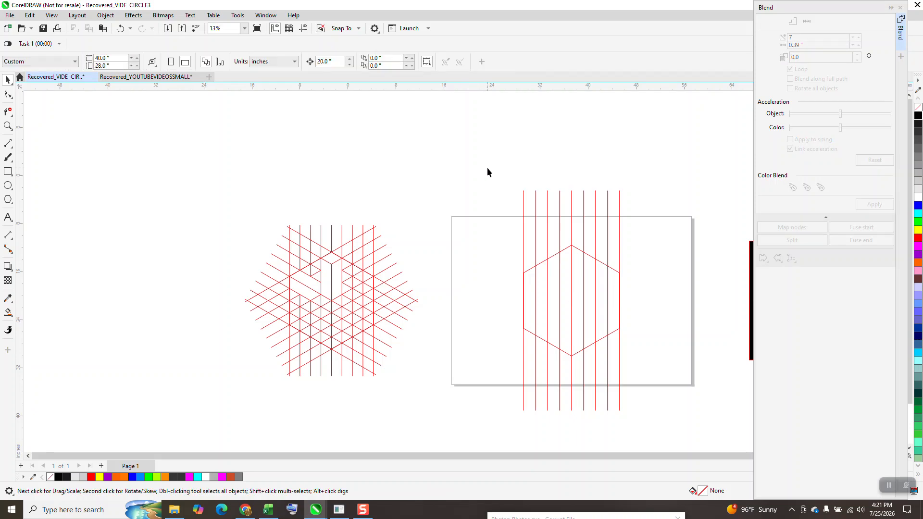
left_click_drag(492, 166, 655, 221)
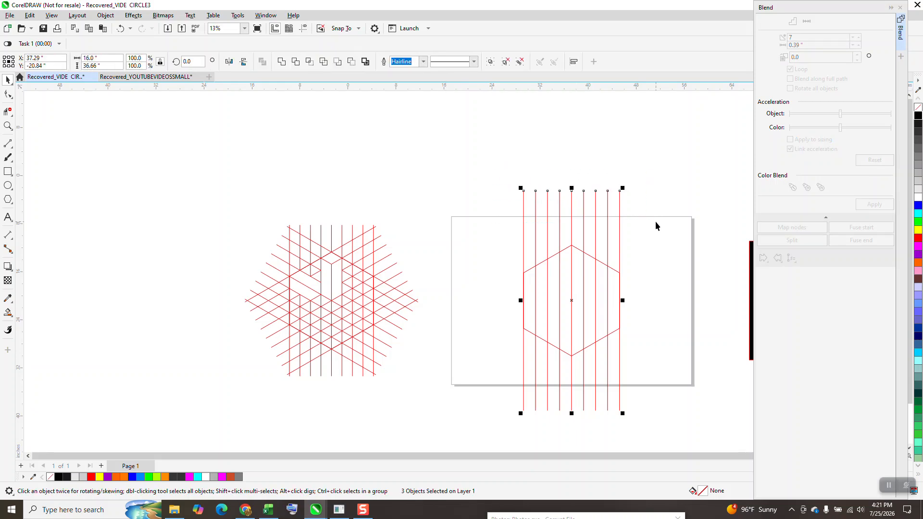
key("ctrl+g")
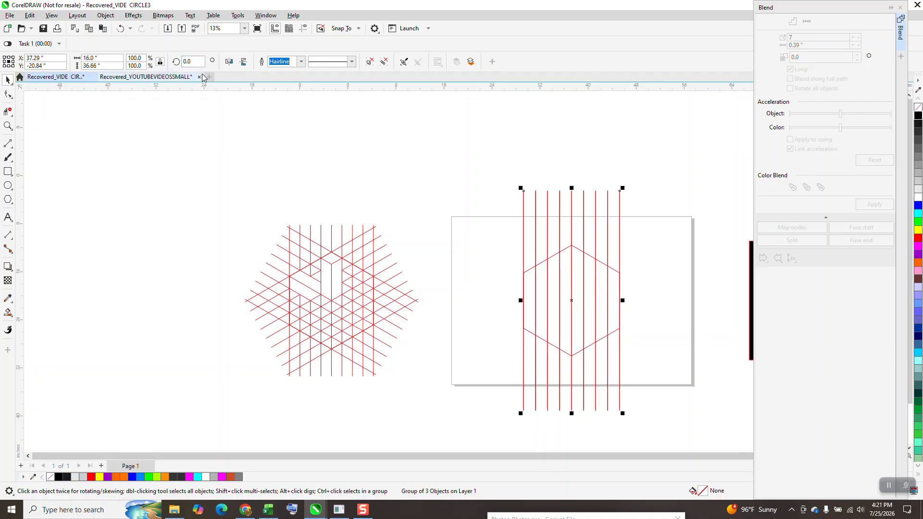
Add two copies of the line group rotated to 60 and 120 degrees, and group the whole grid with the hexagon.
type("60")
key("Return")
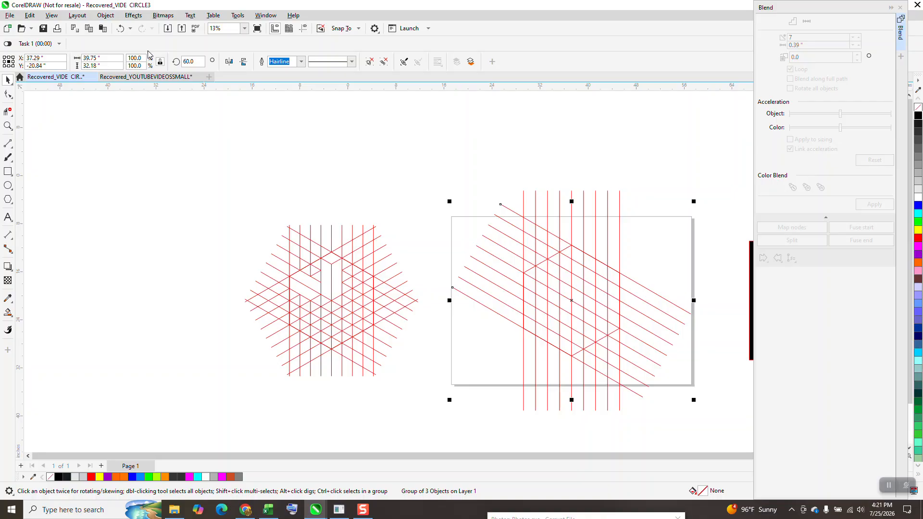
key("ctrl+d")
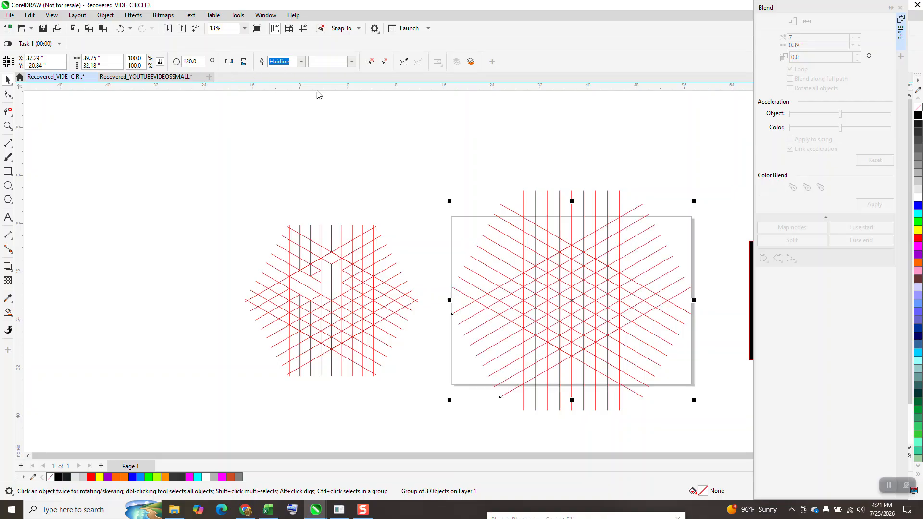
left_click_drag(435, 152, 712, 447)
key("ctrl+g")
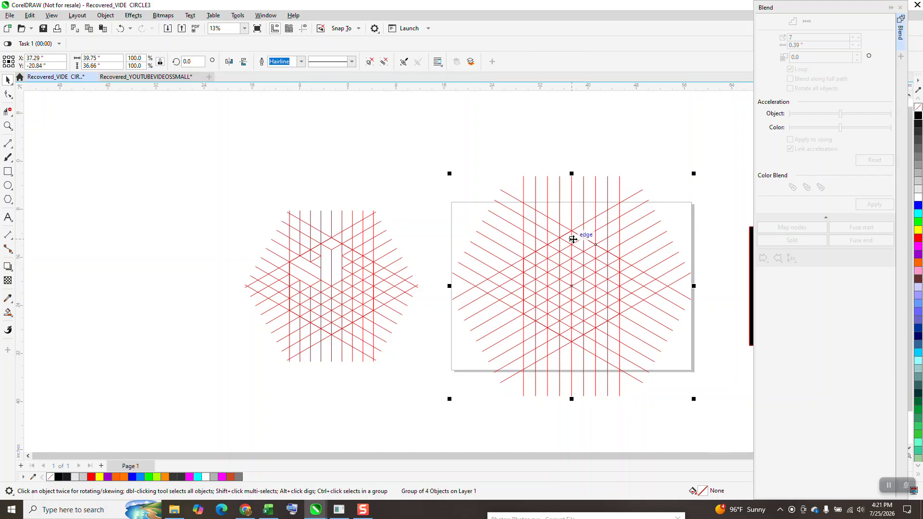
Delete the line segments inside the top diamond and the two side faces of the upper vertical arm with Virtual Segment Delete.
left_click(8, 126)
left_click_drag(318, 246, 646, 365)
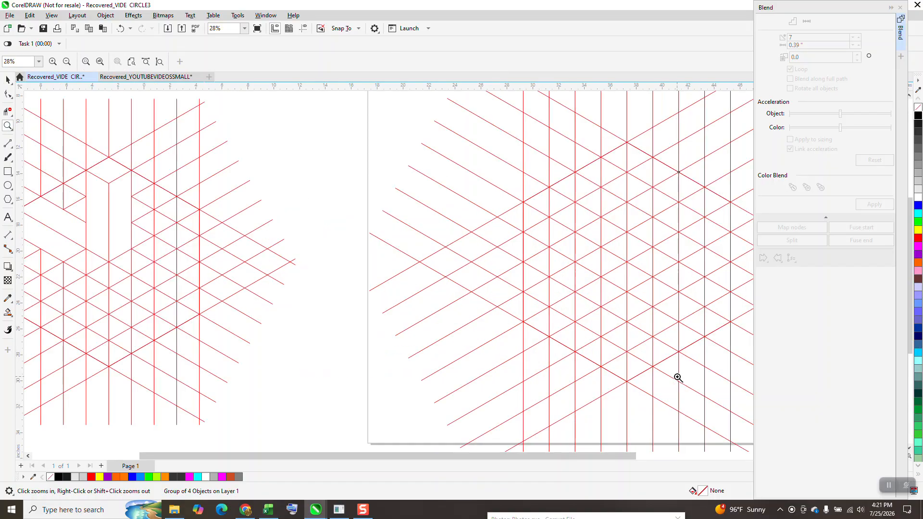
left_click(8, 111)
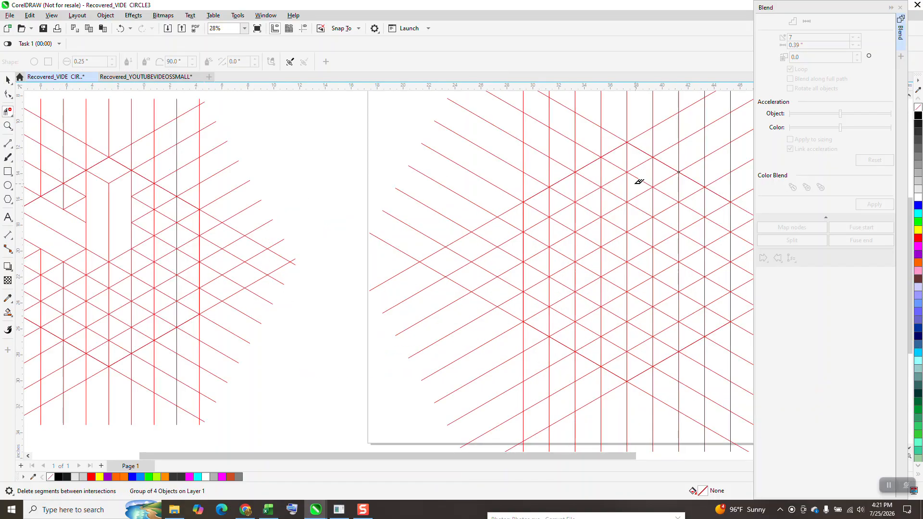
left_click(628, 154)
left_click_drag(640, 172, 635, 254)
left_click_drag(617, 175, 621, 246)
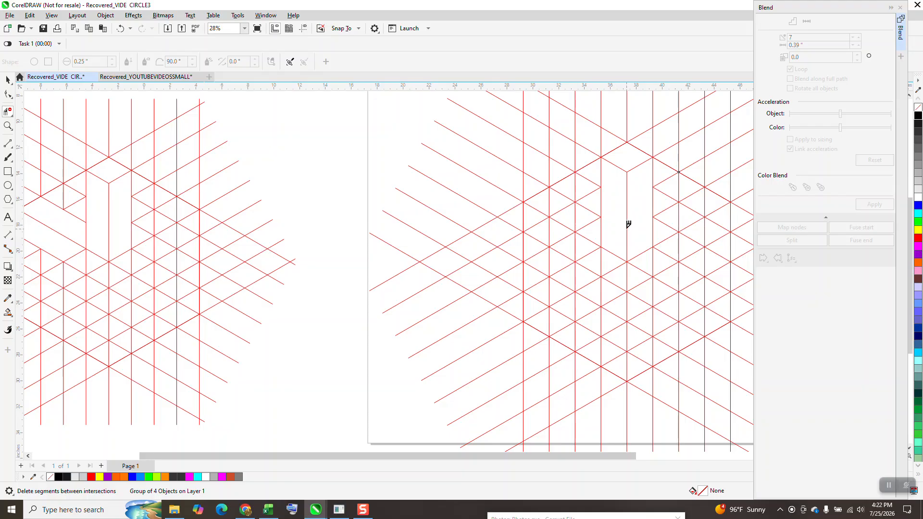
Delete the line segments crossing the two long faces of the upper-left arm in the new grid.
scroll(622, 234, "down", 1)
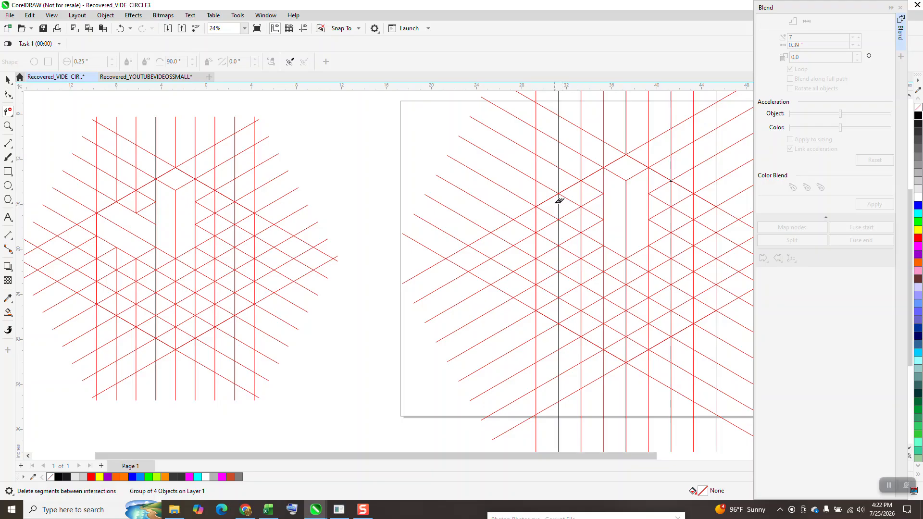
left_click_drag(560, 201, 599, 231)
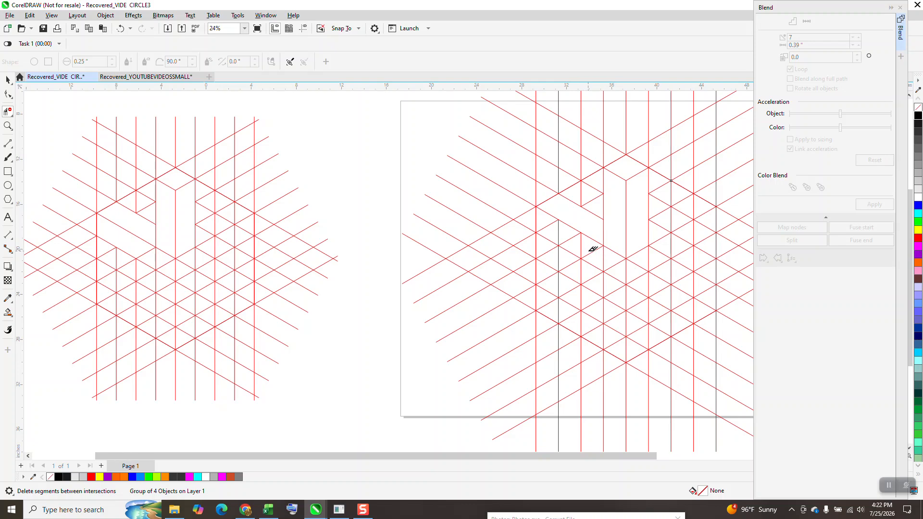
left_click_drag(592, 247, 548, 216)
scroll(461, 255, "down", 1)
scroll(440, 223, "down", 1)
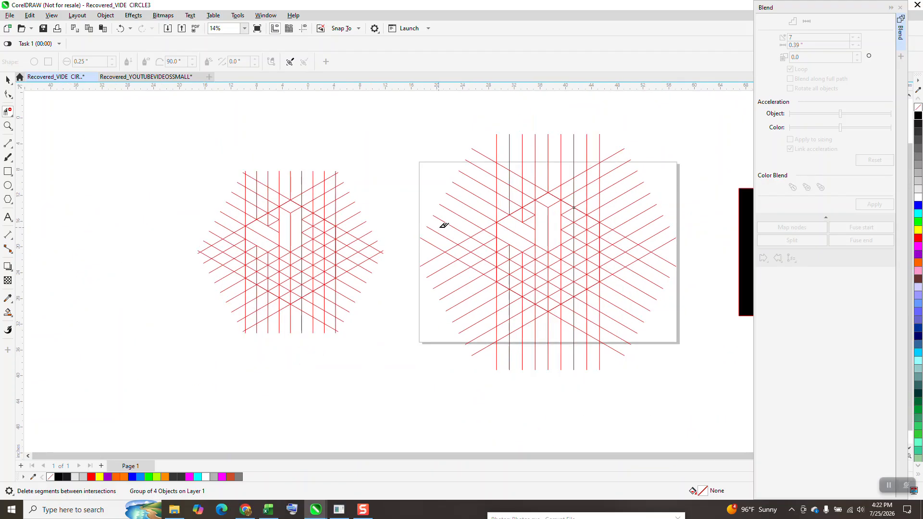
Fill the diamond at the top of the vertical arm with orange and no outline using Smart Fill.
left_click(8, 79)
scroll(296, 189, "down", 1)
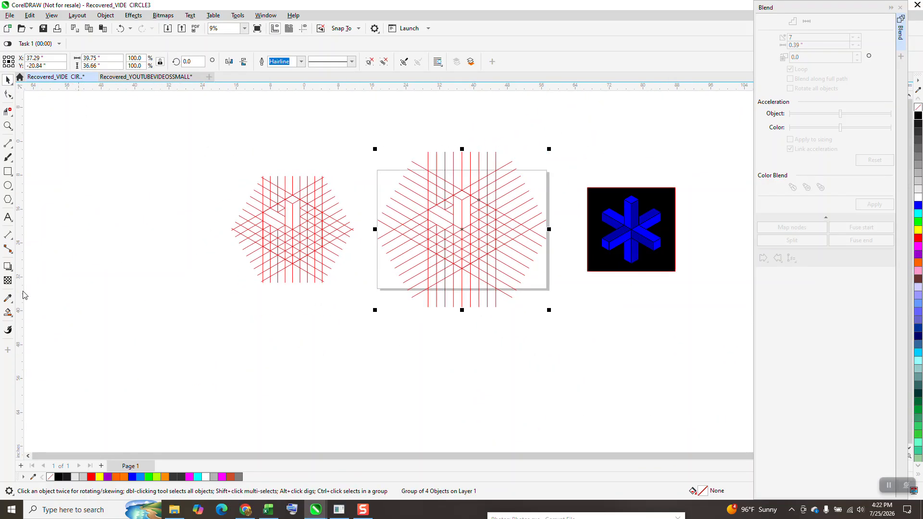
left_click(8, 313)
left_click(8, 126)
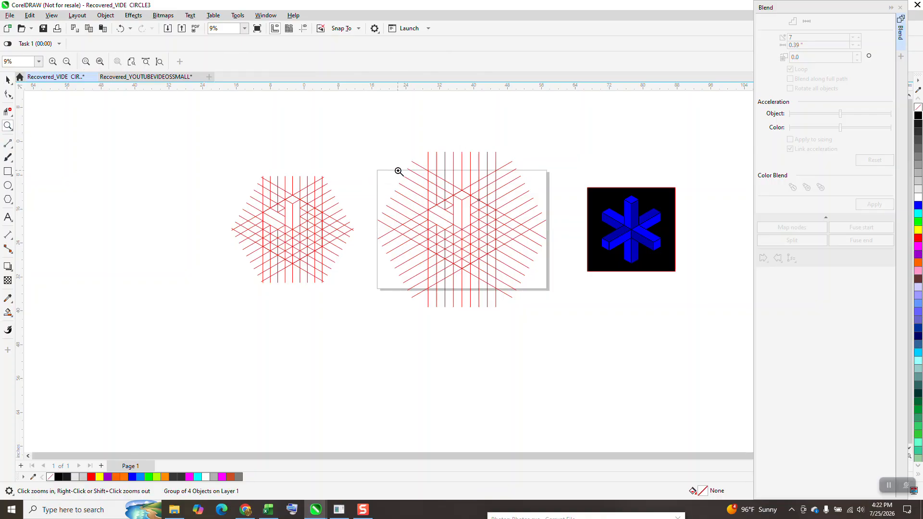
left_click(476, 251)
left_click(12, 320)
left_click(29, 325)
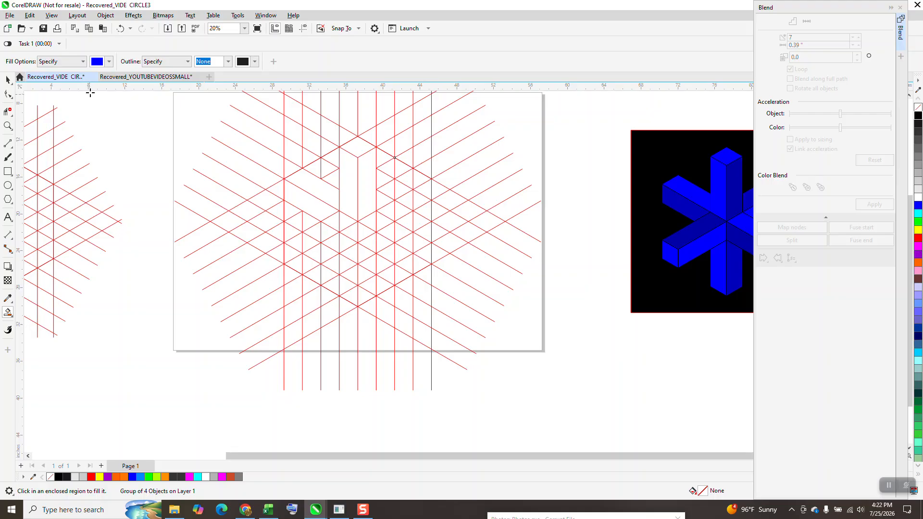
left_click(109, 61)
left_click(129, 137)
left_click(353, 147)
left_click(356, 148)
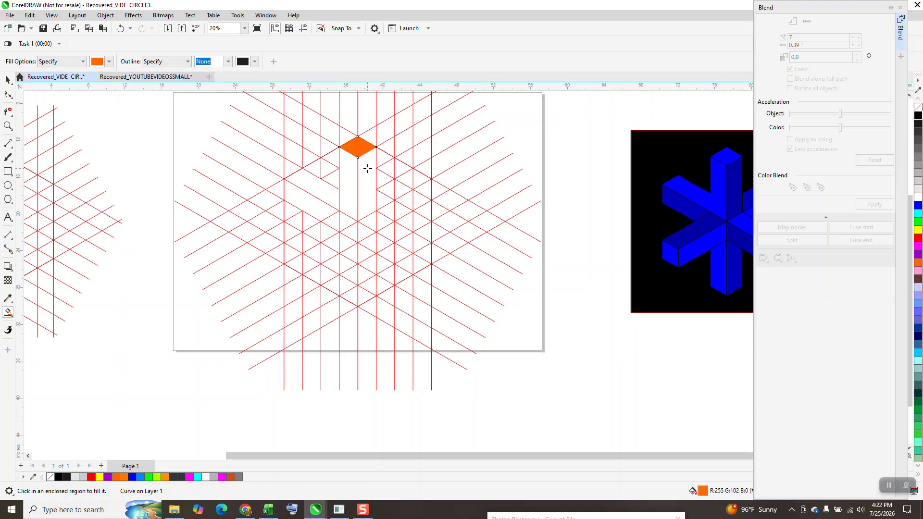
Fill the two side faces of the vertical arm and the two faces of the upper-left arm with orange.
left_click(366, 164)
left_click(342, 181)
left_click(332, 191)
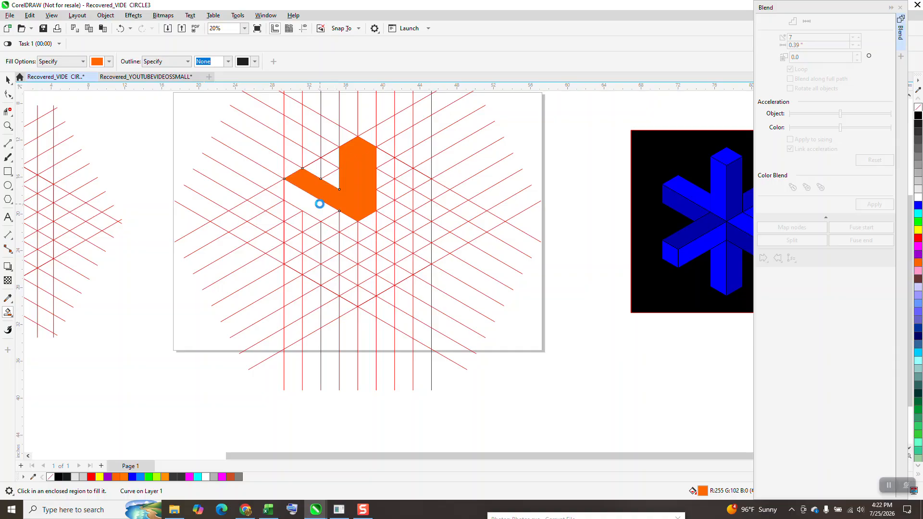
left_click(320, 204)
scroll(291, 241, "down", 1)
left_click(7, 79)
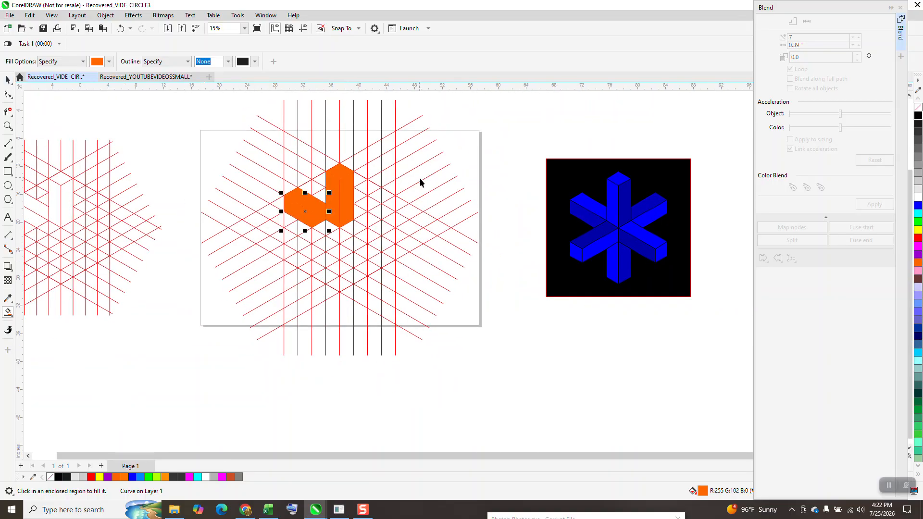
Move the grid line group 100 inches to the right, away from the orange faces.
left_click(418, 181)
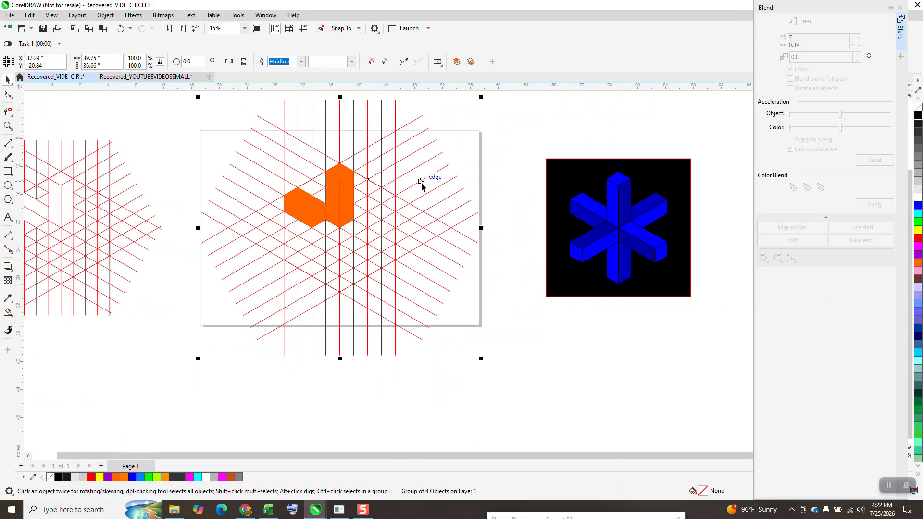
key("Right")
key("Right")
key("Right")
key("Right")
key("Right")
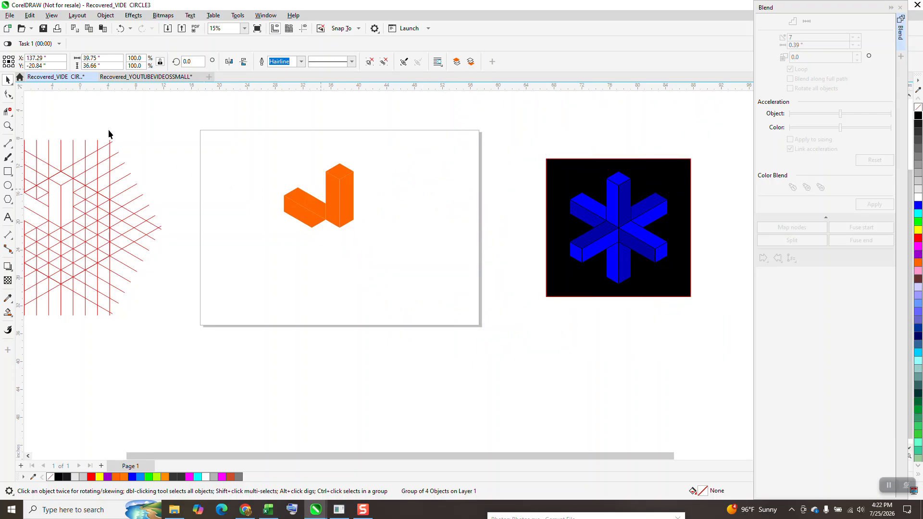
Darken the orange diamond at the top of the vertical arm by mixing in two increments of black.
left_click(8, 126)
left_click_drag(276, 144, 410, 271)
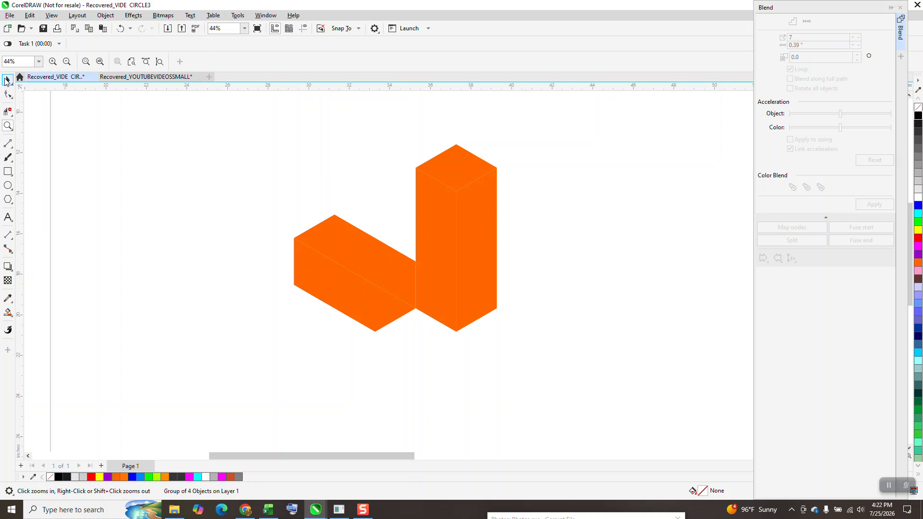
left_click(10, 80)
left_click(466, 167)
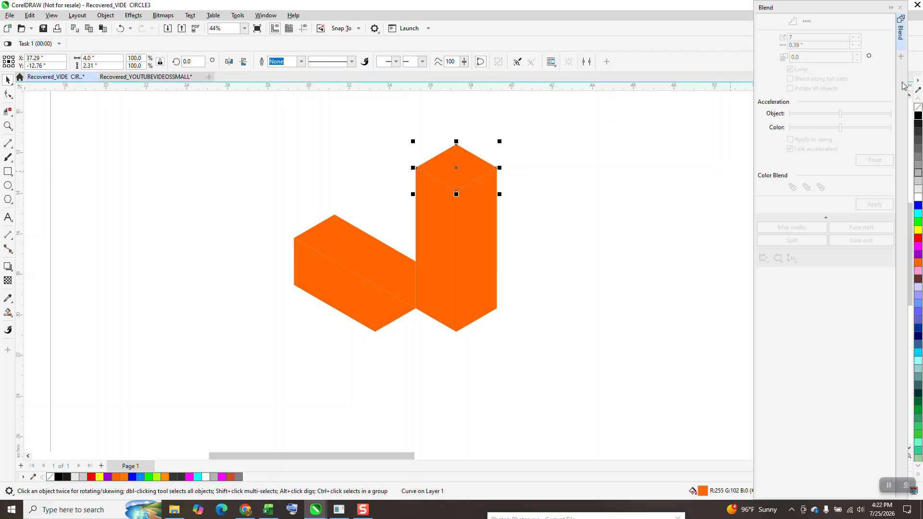
left_click(900, 46)
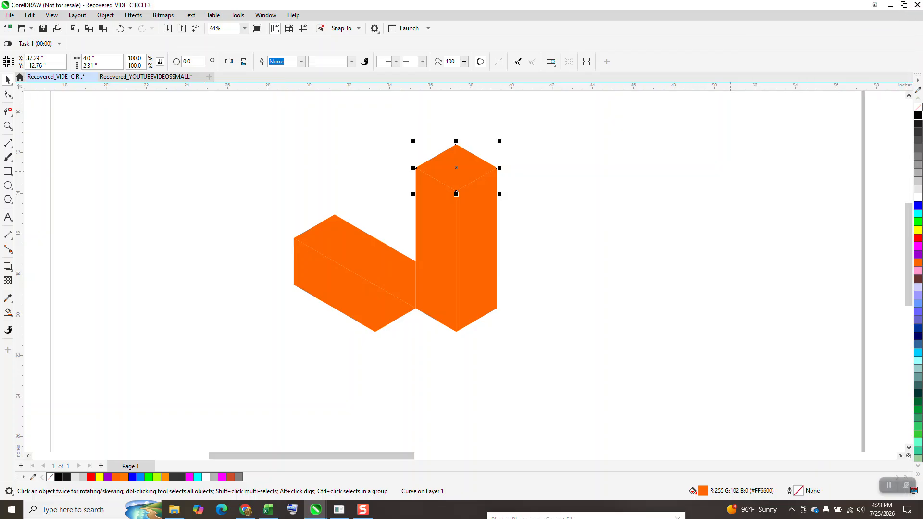
left_click(918, 115, "ctrl")
left_click(918, 116, "ctrl")
left_click(557, 229)
Shade the right face of the vertical arm by mixing four increments of black into its orange fill.
left_click(483, 241)
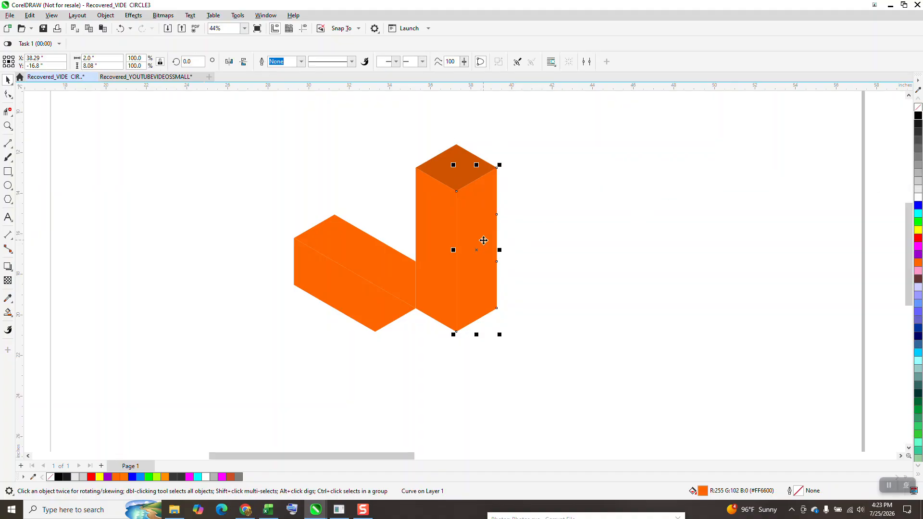
left_click(918, 117, "ctrl")
left_click(918, 117, "ctrl")
left_click(918, 117, "ctrl")
left_click(917, 117, "ctrl")
left_click(812, 210)
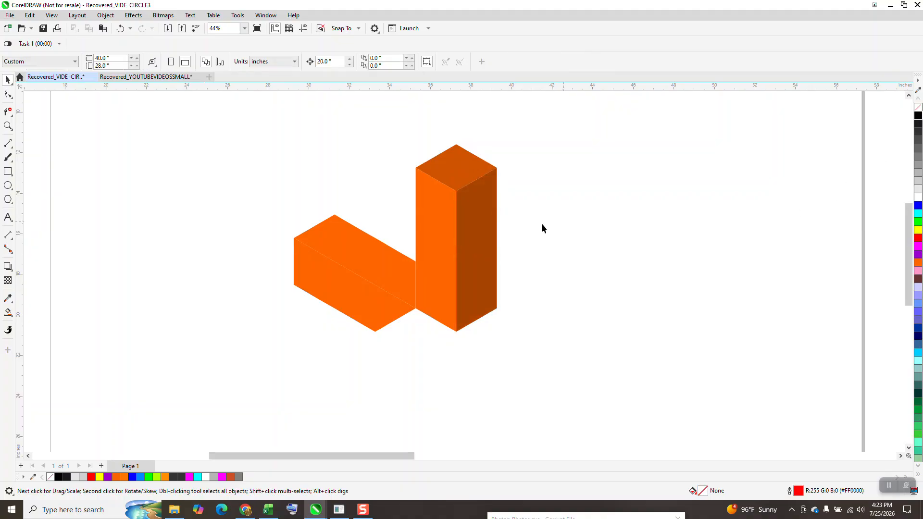
Lighten the left face of the vertical arm by mixing one increment of white into its orange fill.
left_click(447, 241)
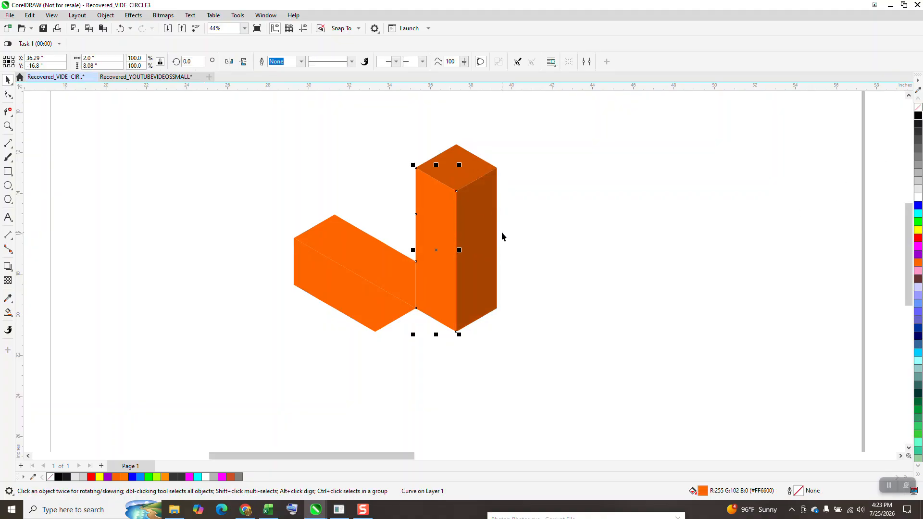
left_click(918, 202, "ctrl")
left_click(699, 275)
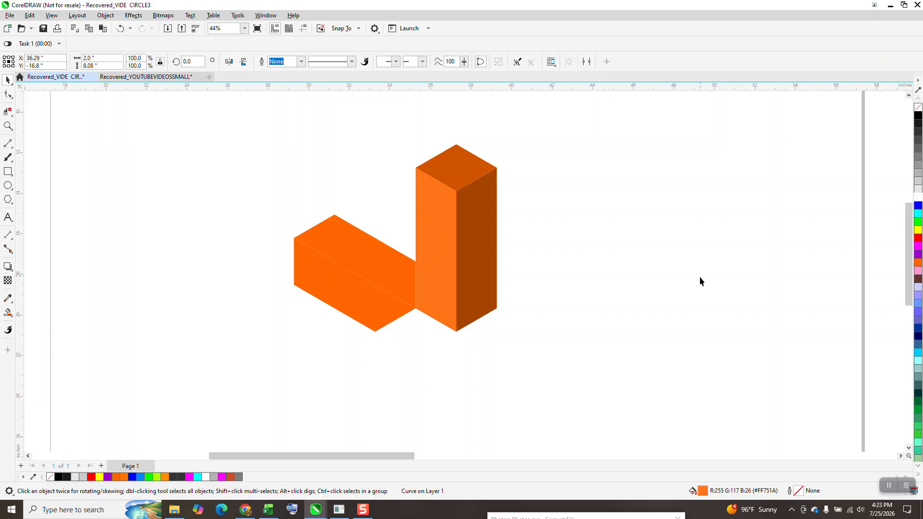
Darken the upper face of the upper-left arm by mixing two increments of black into its orange fill.
left_click(401, 282)
left_click(918, 115, "ctrl")
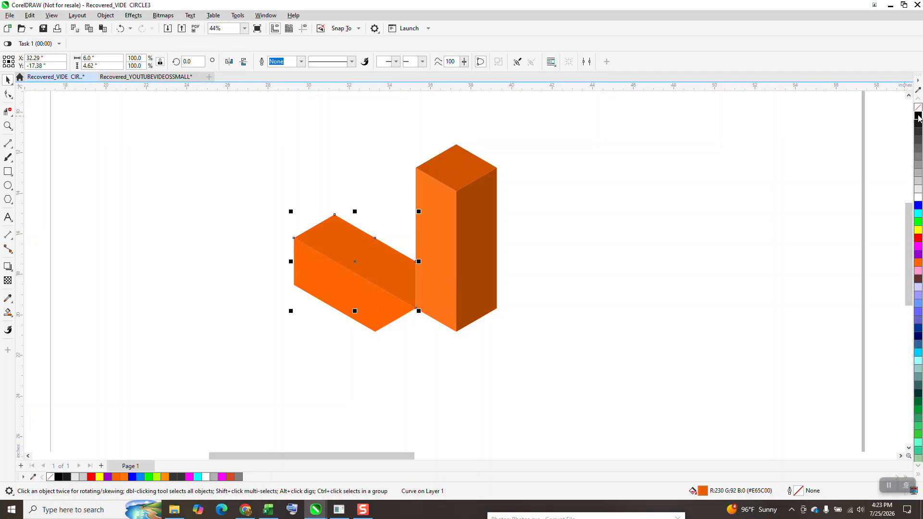
left_click(918, 116, "ctrl")
left_click(377, 317)
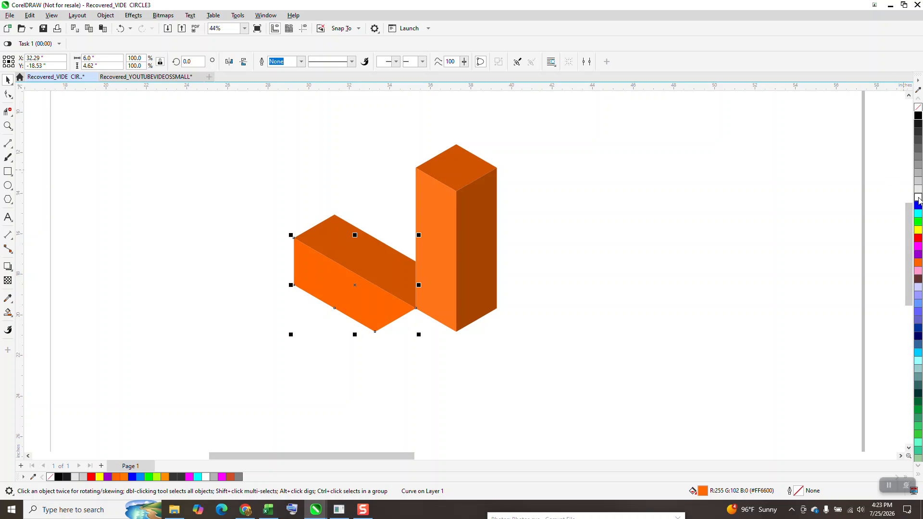
left_click(564, 225)
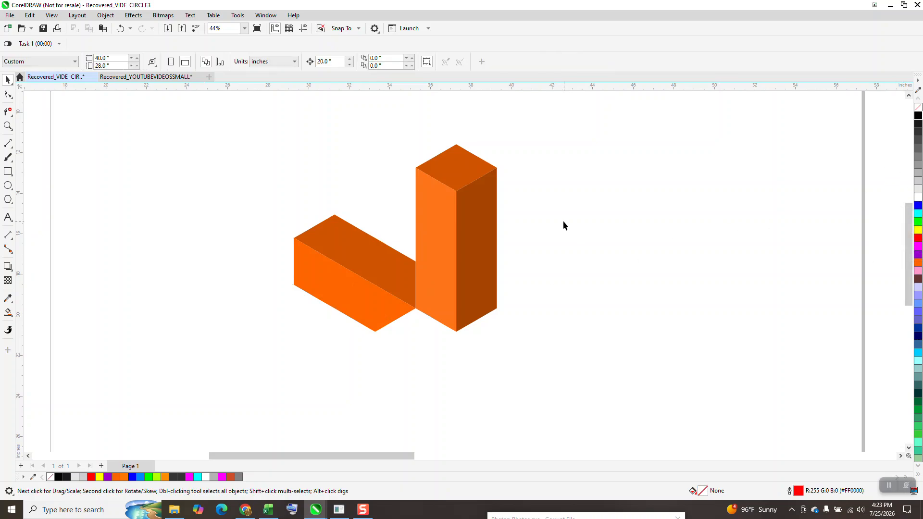
Group all five shaded faces of the two arms together.
scroll(563, 222, "down", 1)
left_click_drag(604, 347, 615, 348)
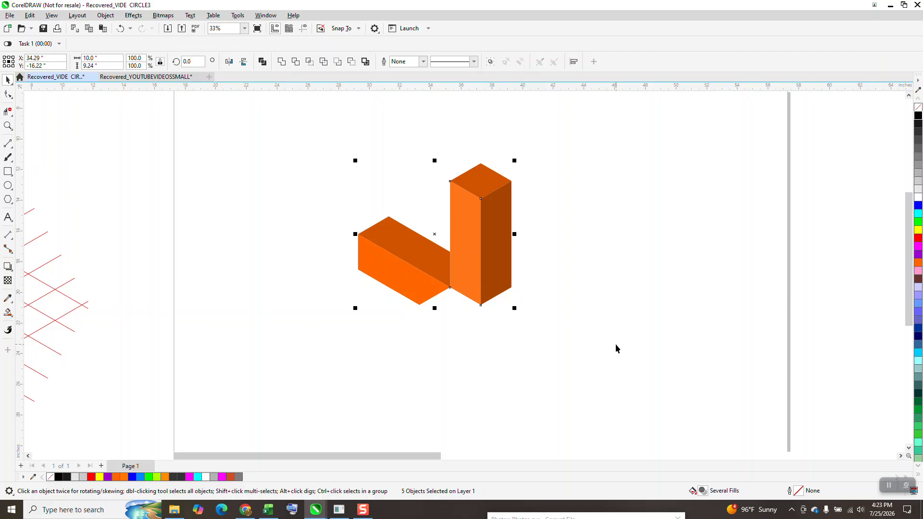
key("ctrl+g")
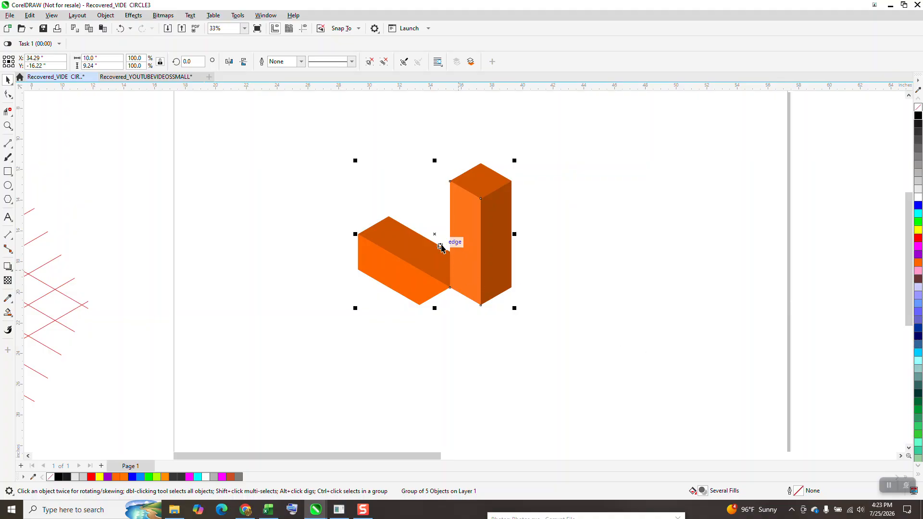
Create duplicates of the group rotated 120 and 240 degrees about the vertical arm's lower corner to form six arms.
left_click(435, 234)
left_click(190, 61)
type("120")
key("Return")
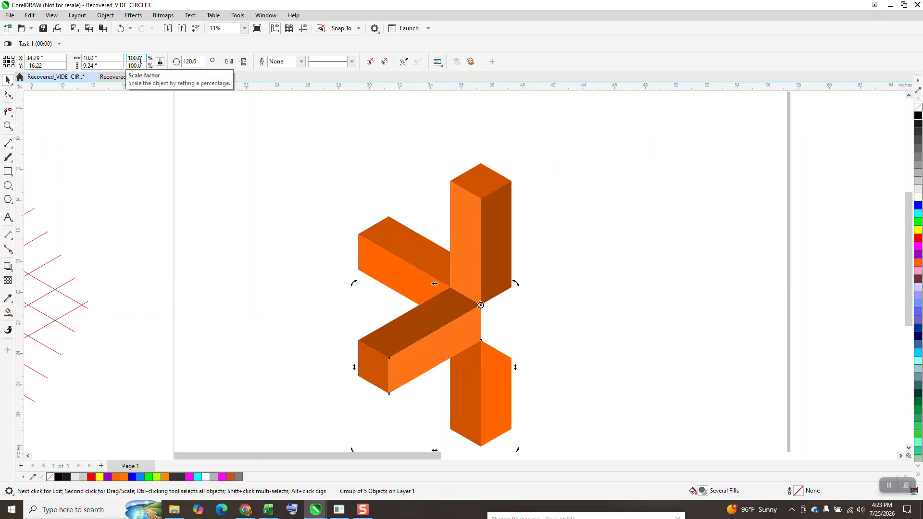
key("ctrl+s")
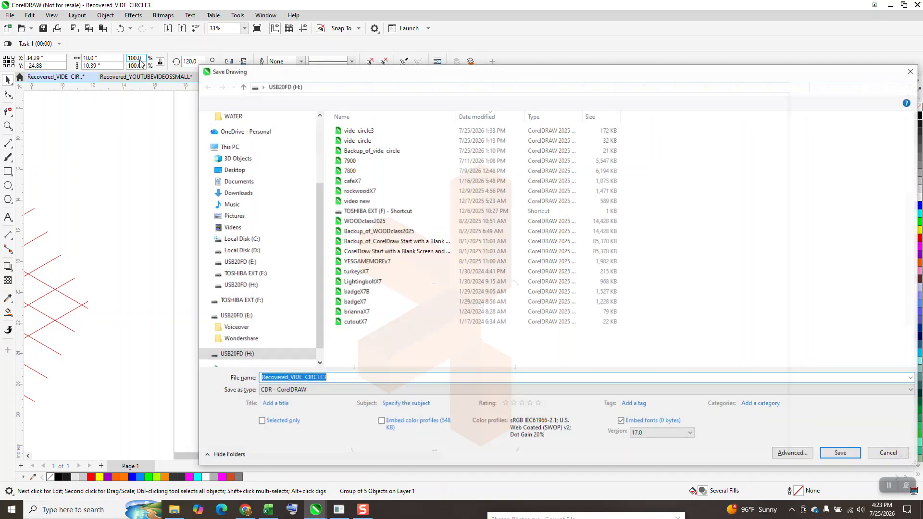
left_click(911, 70)
key("ctrl+d")
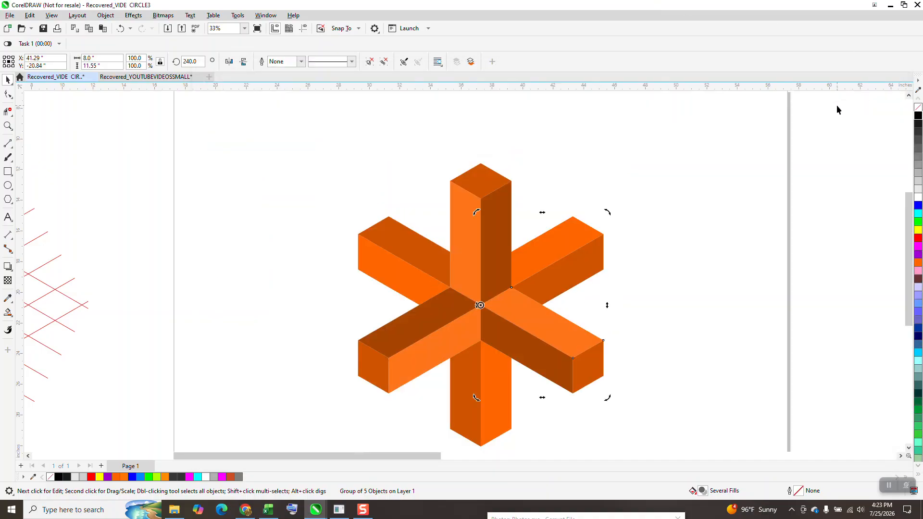
Move the black square from the blue sample to behind the orange star, roughly centred on it.
scroll(579, 176, "down", 2)
left_click_drag(874, 230, 435, 215)
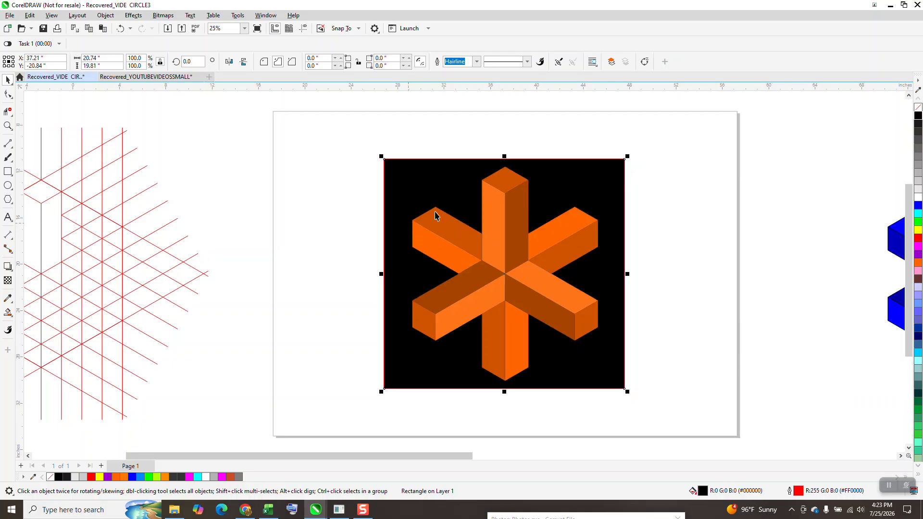
Apply a black outline to the three groups that make up the orange star.
left_click(9, 125)
left_click_drag(403, 152, 623, 363)
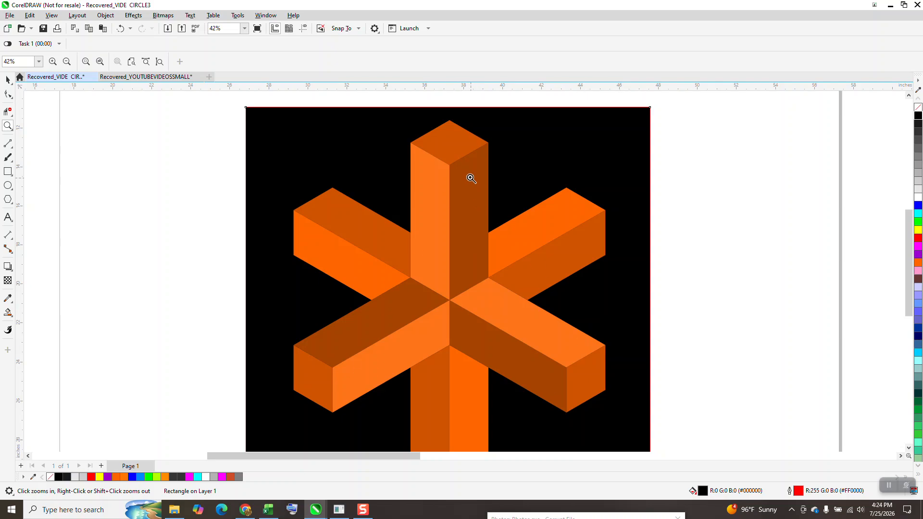
scroll(455, 179, "down", 1)
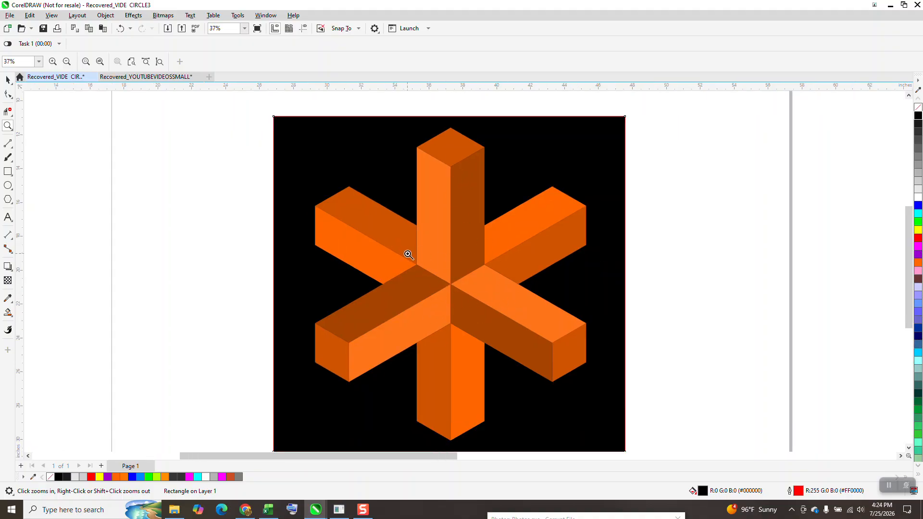
scroll(408, 255, "down", 1)
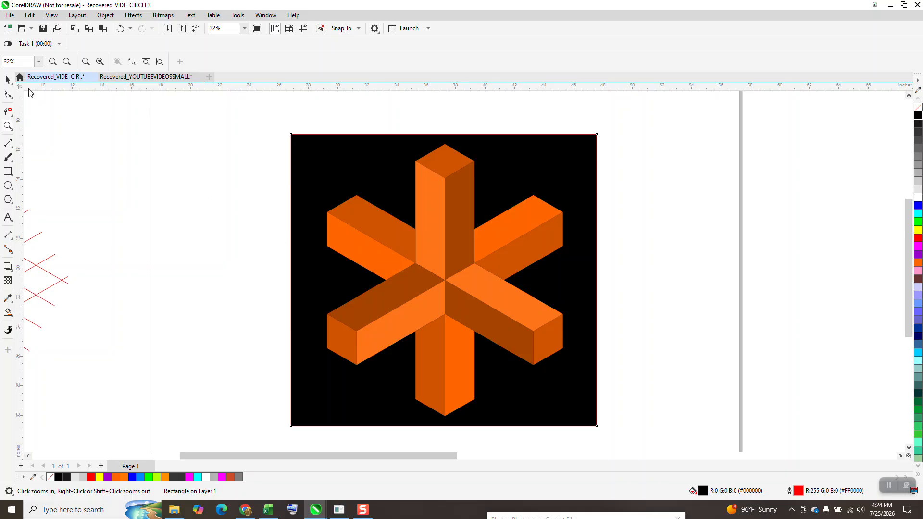
left_click(7, 82)
left_click_drag(305, 123, 576, 430)
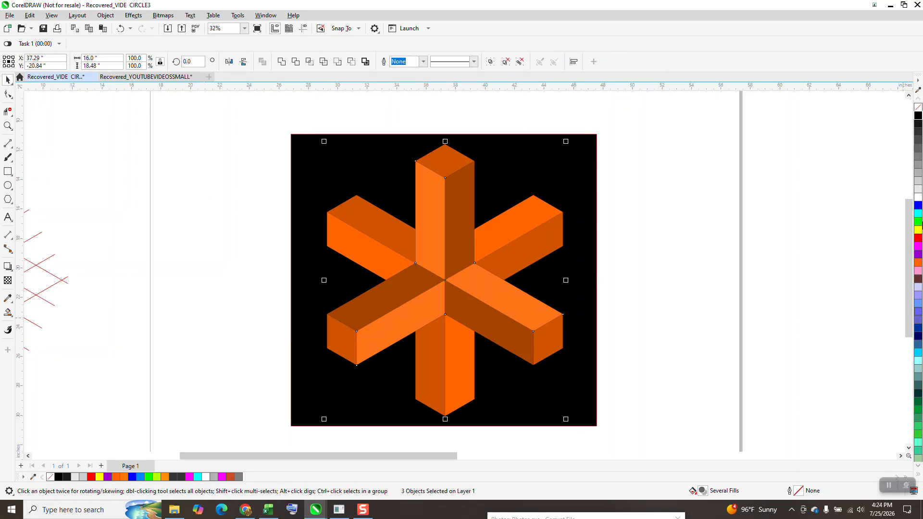
right_click(918, 115)
left_click(634, 226)
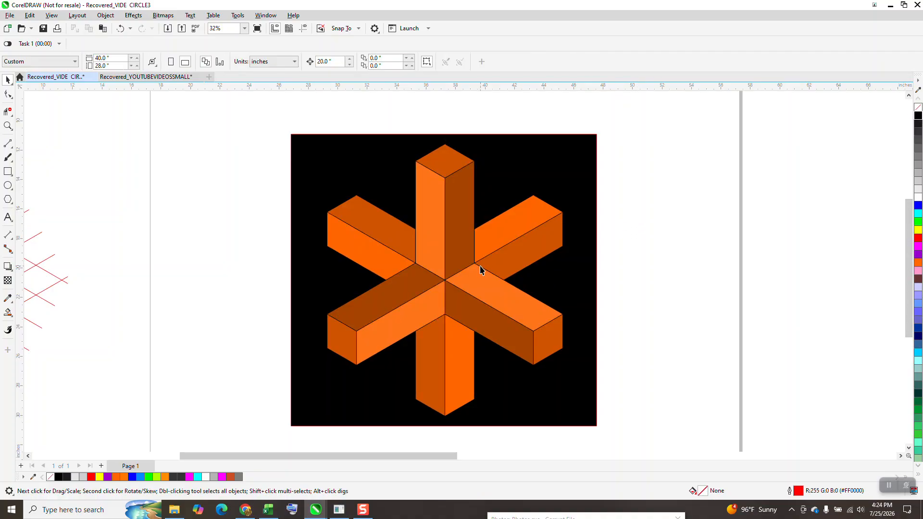
Examine the line grid with the cleared arm faces and the outlined star up close.
scroll(539, 274, "down", 1)
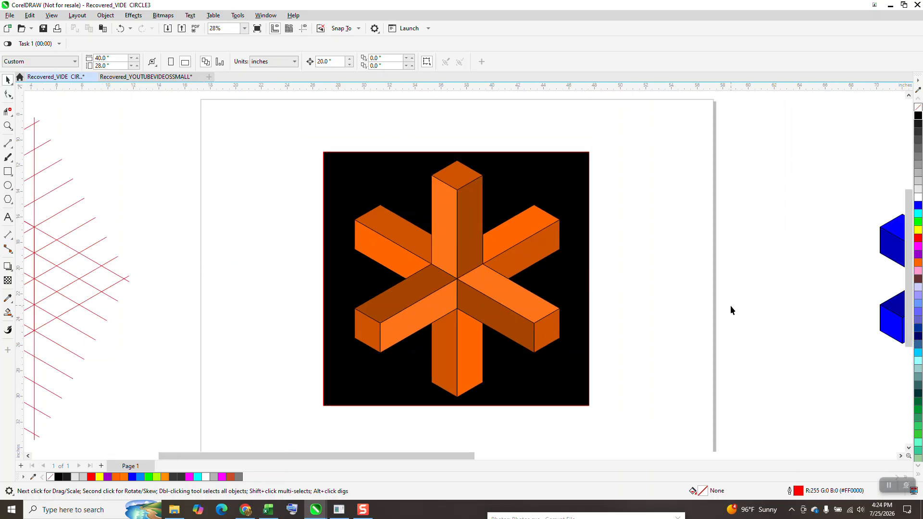
scroll(627, 282, "down", 1)
left_click(12, 128)
left_click_drag(233, 201, 350, 318)
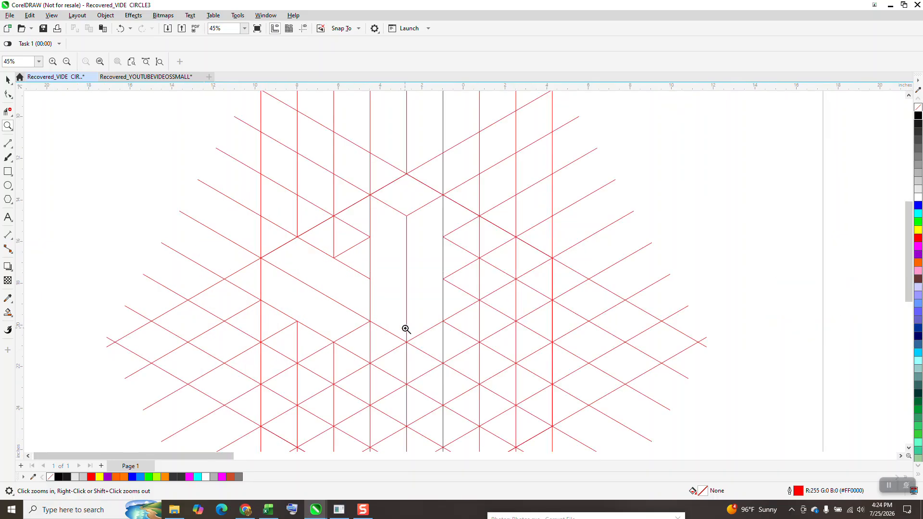
scroll(305, 268, "down", 3)
left_click_drag(772, 231, 864, 372)
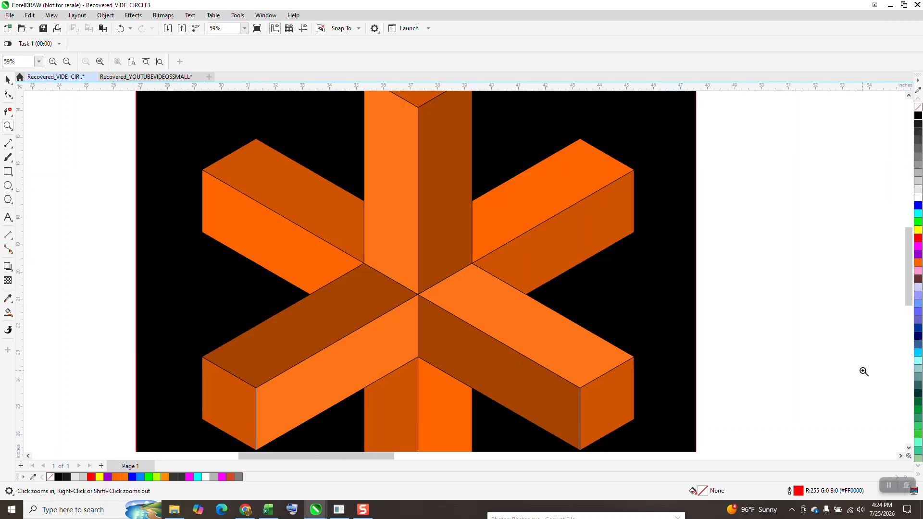